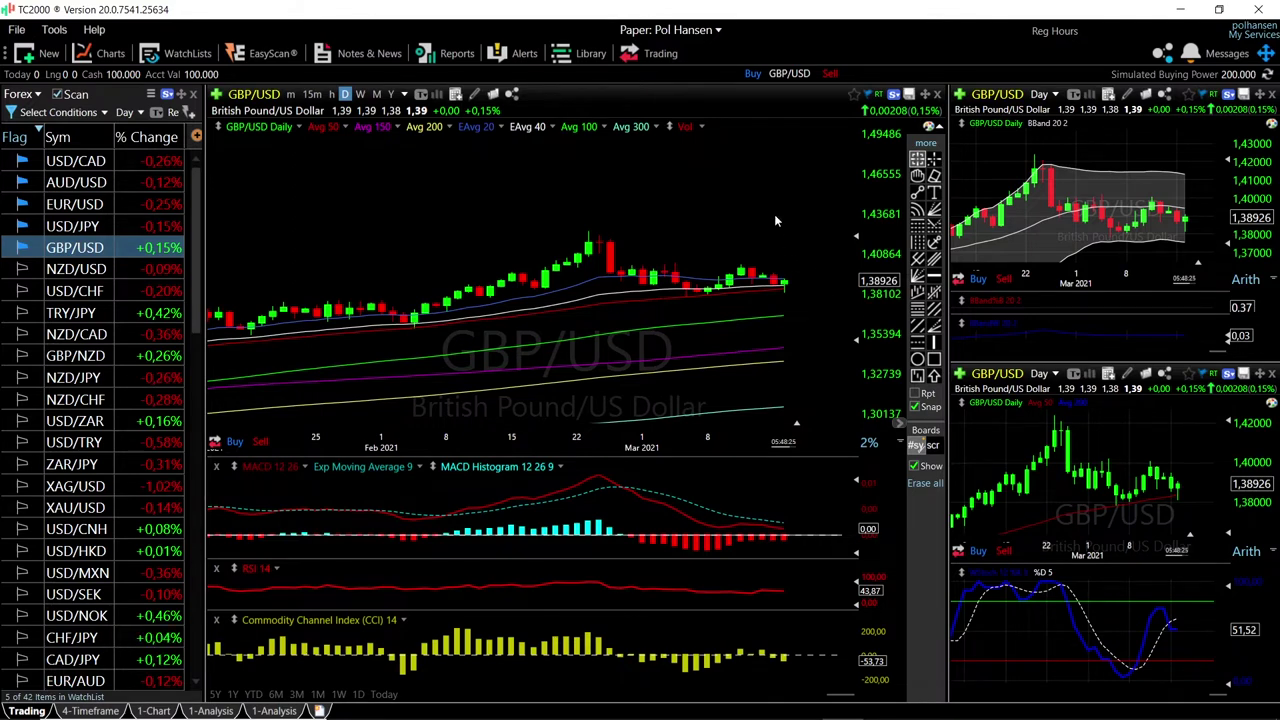
- Zoom the GBP/USD daily chart out to November–March, then back in to February–March
{"action": "scroll", "coordinate": [774, 220], "scroll_direction": "down", "scroll_amount": 2}
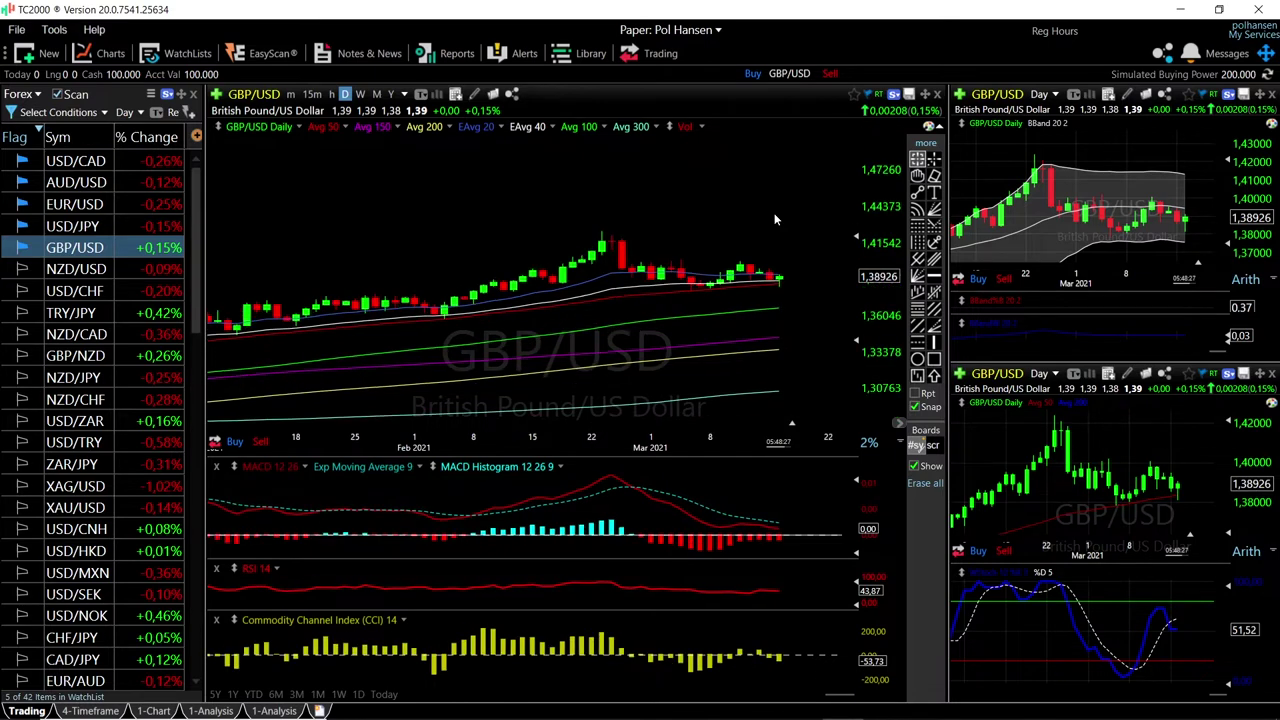
{"action": "scroll", "coordinate": [789, 292], "scroll_direction": "up", "scroll_amount": 3}
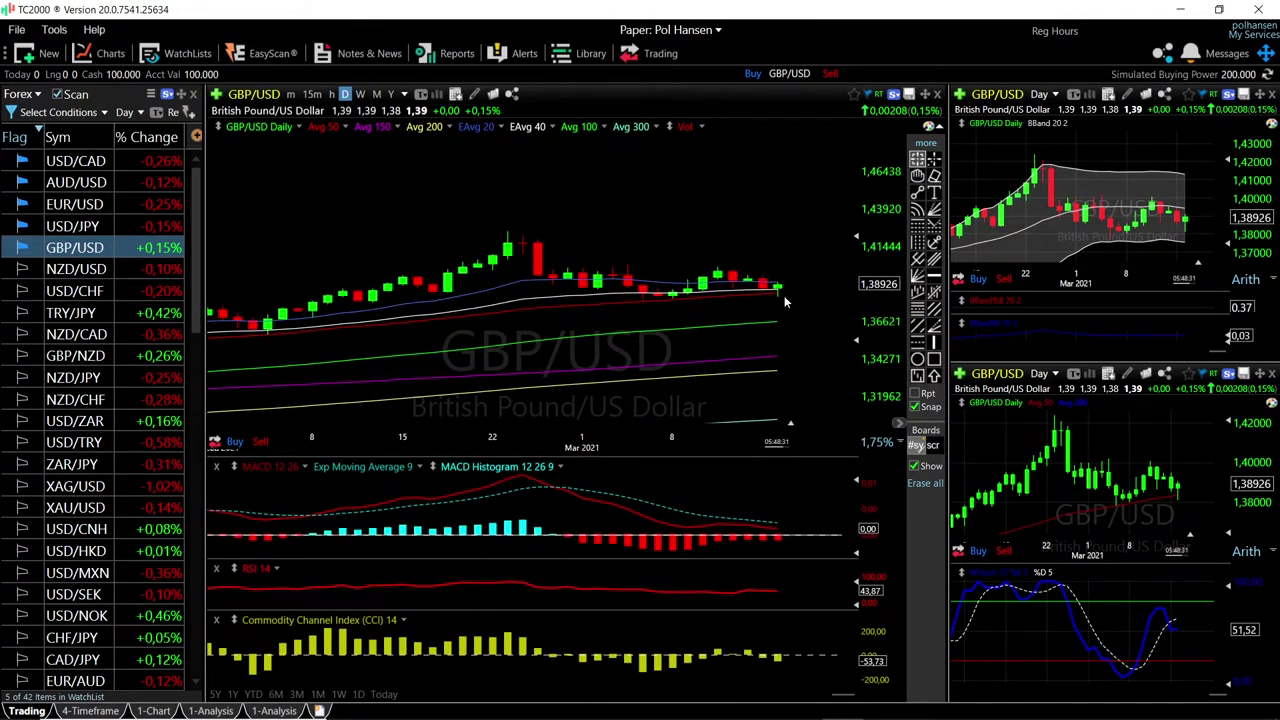
{"action": "scroll", "coordinate": [784, 295], "scroll_direction": "up", "scroll_amount": 2}
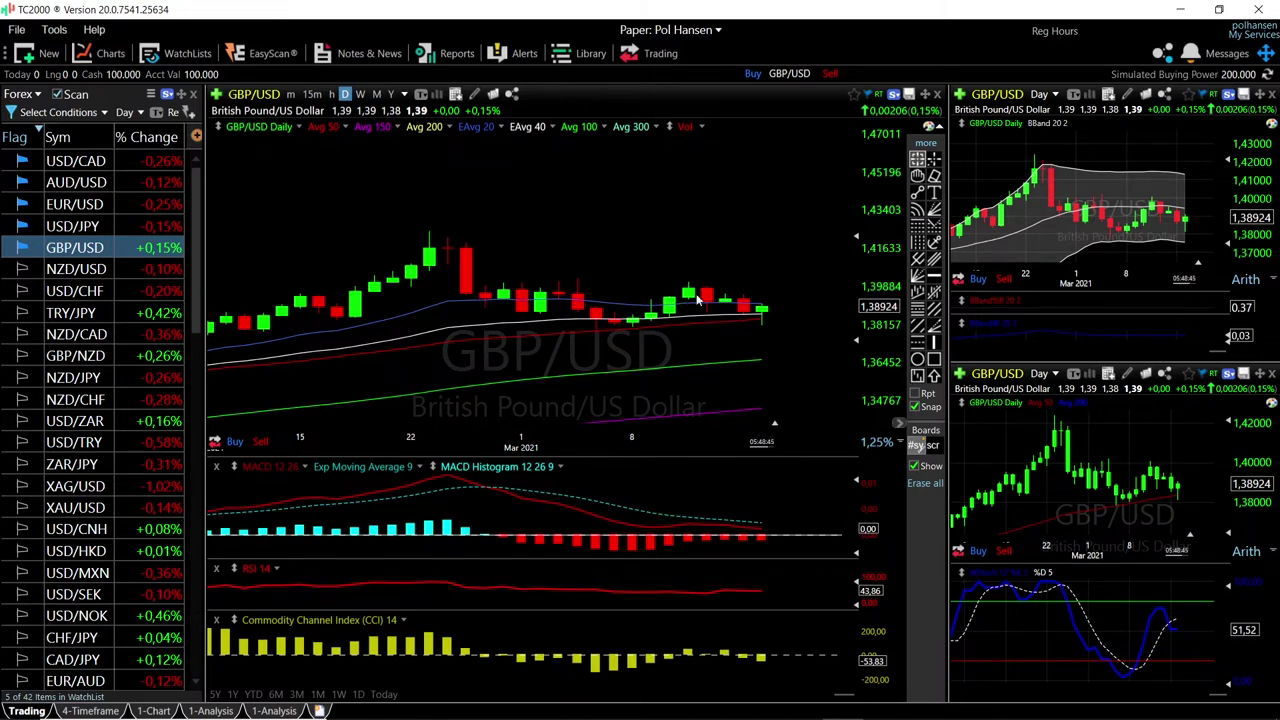
{"action": "scroll", "coordinate": [758, 299], "scroll_direction": "down", "scroll_amount": 1}
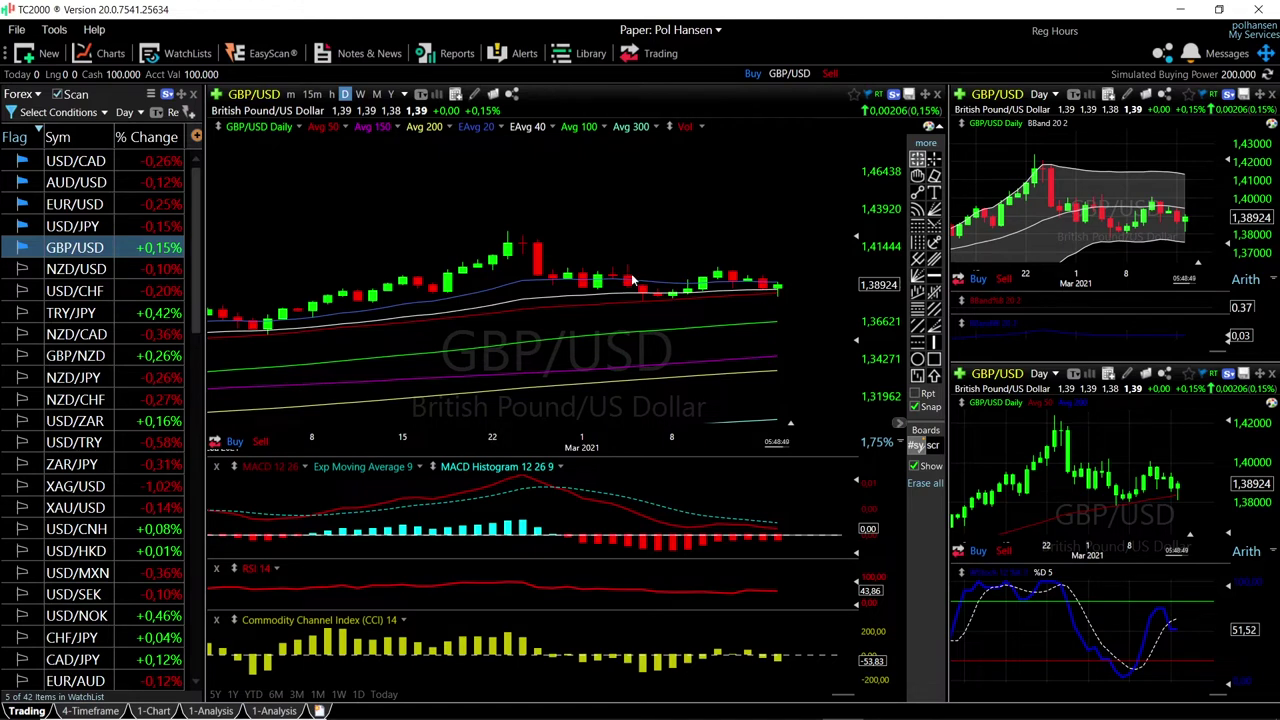
{"action": "scroll", "coordinate": [719, 301], "scroll_direction": "down", "scroll_amount": 1}
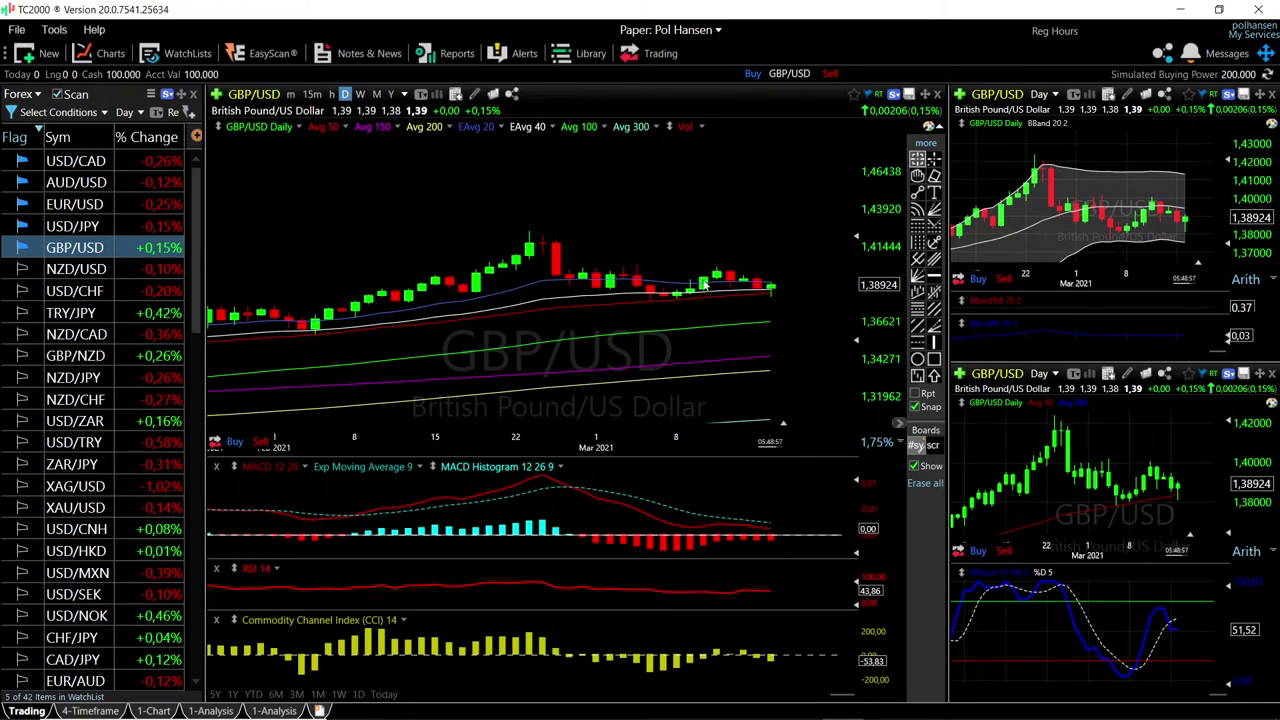
{"action": "scroll", "coordinate": [700, 290], "scroll_direction": "down", "scroll_amount": 2}
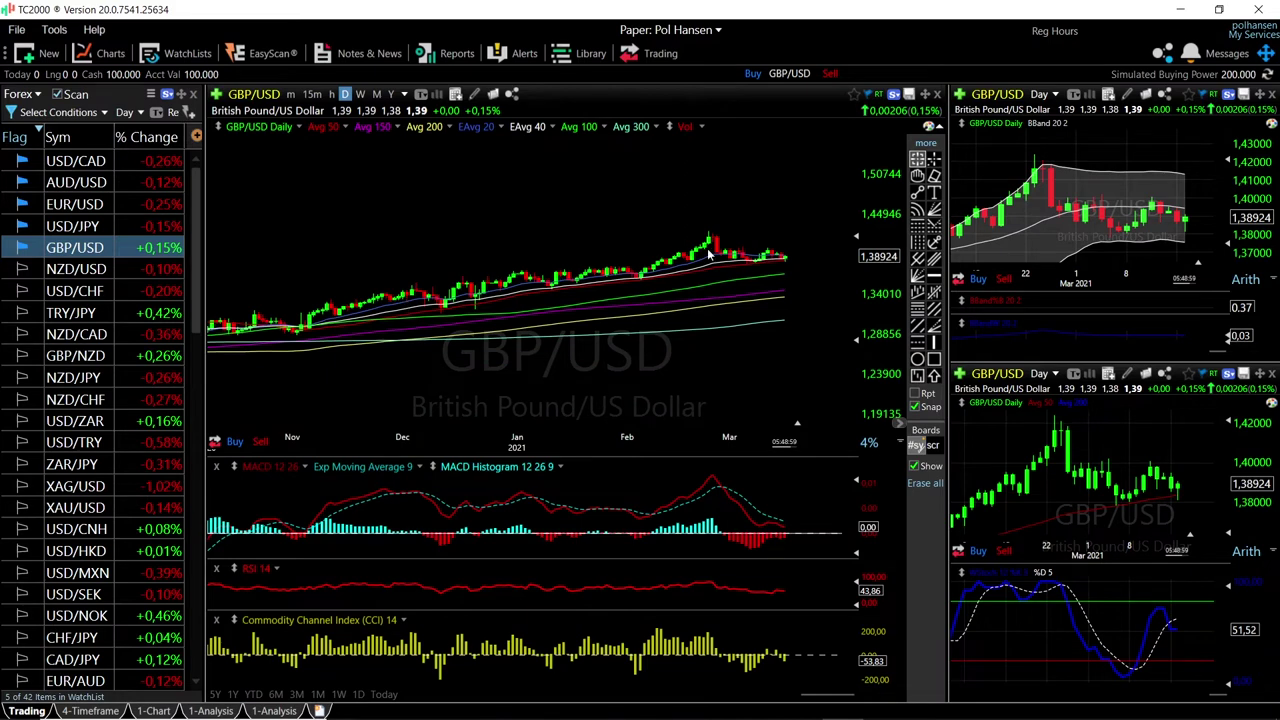
{"action": "scroll", "coordinate": [794, 264], "scroll_direction": "up", "scroll_amount": 2}
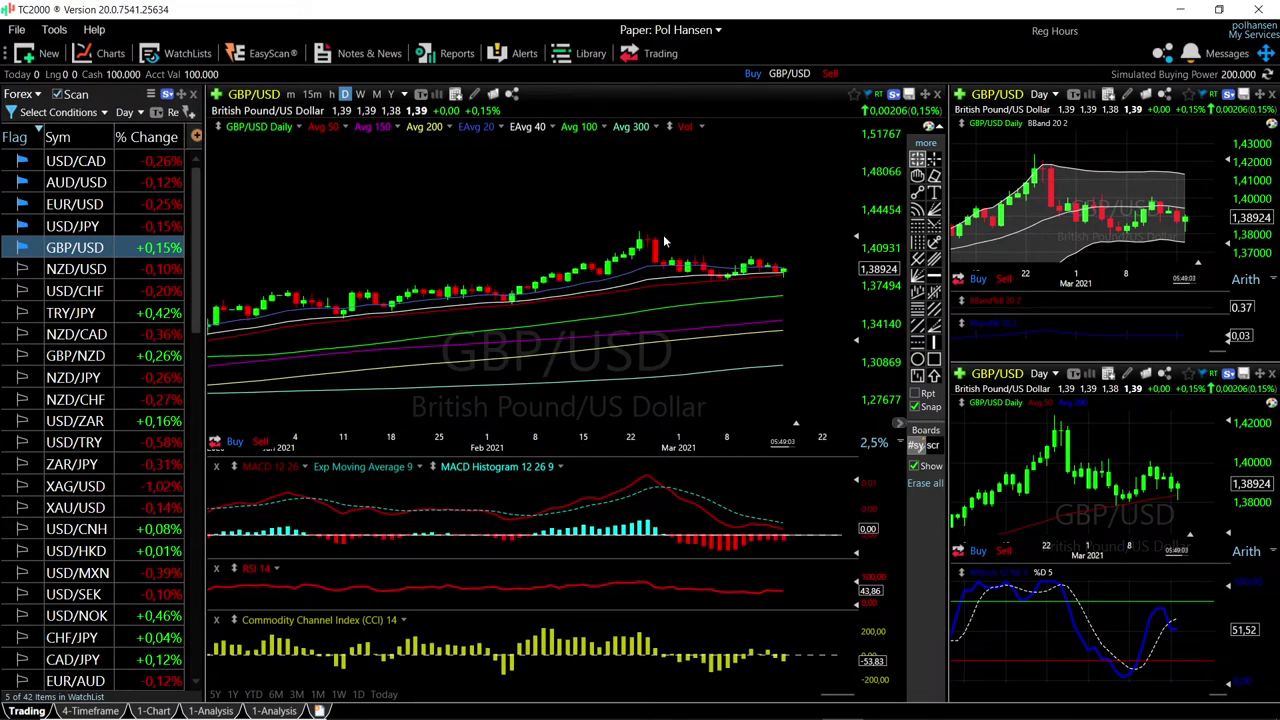
{"action": "scroll", "coordinate": [790, 300], "scroll_direction": "up", "scroll_amount": 1}
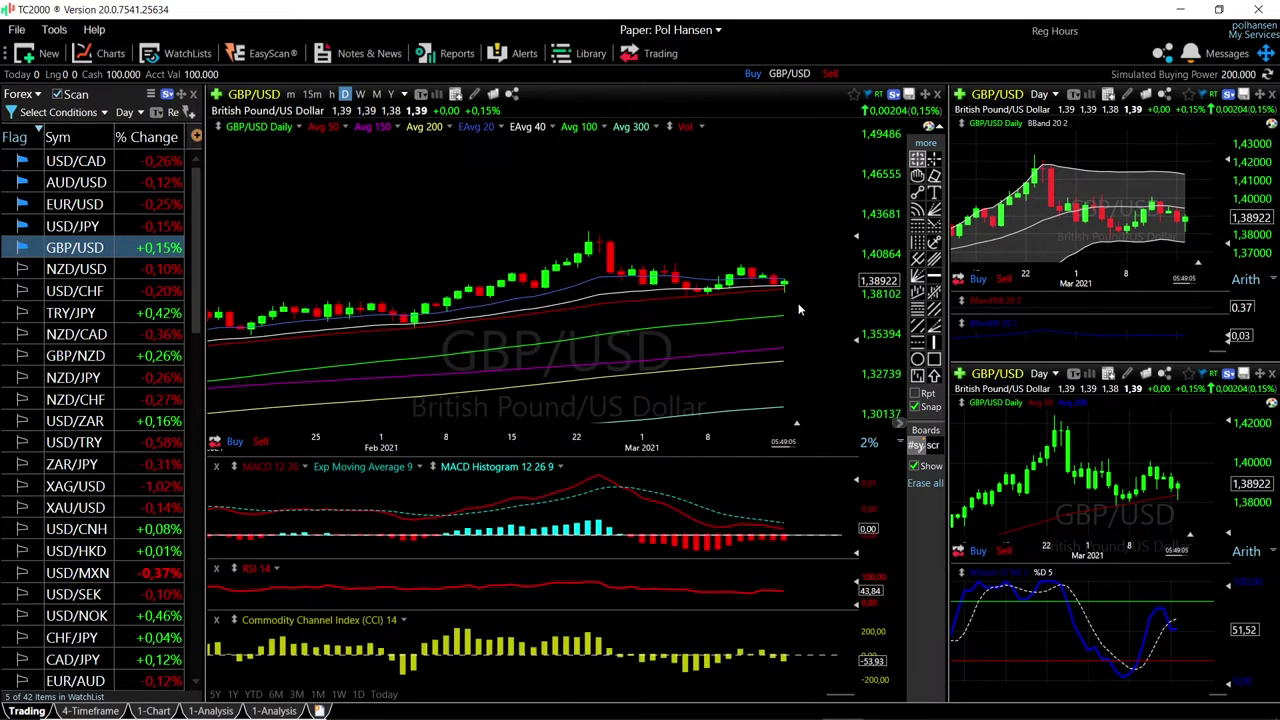
{"action": "scroll", "coordinate": [797, 295], "scroll_direction": "up", "scroll_amount": 1}
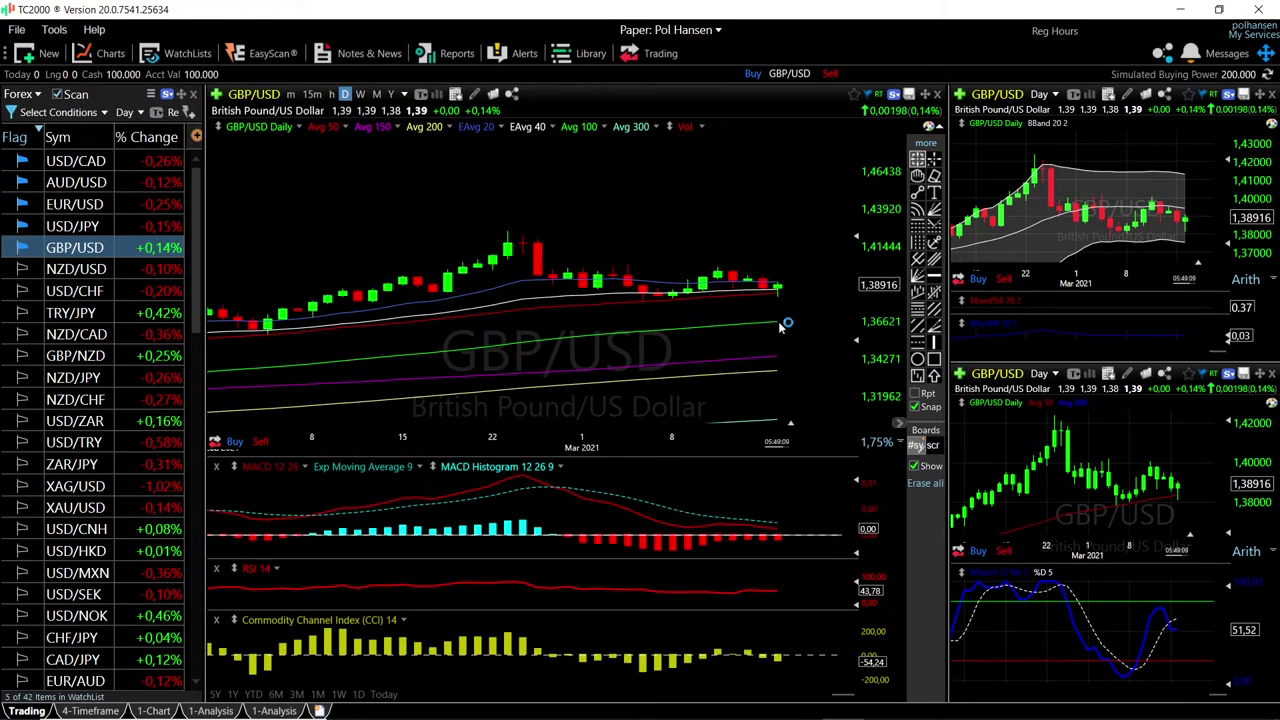
- Read the latest GBP/USD bar's price values and measure the percentage move up to a higher price
{"action": "left_click", "coordinate": [779, 321]}
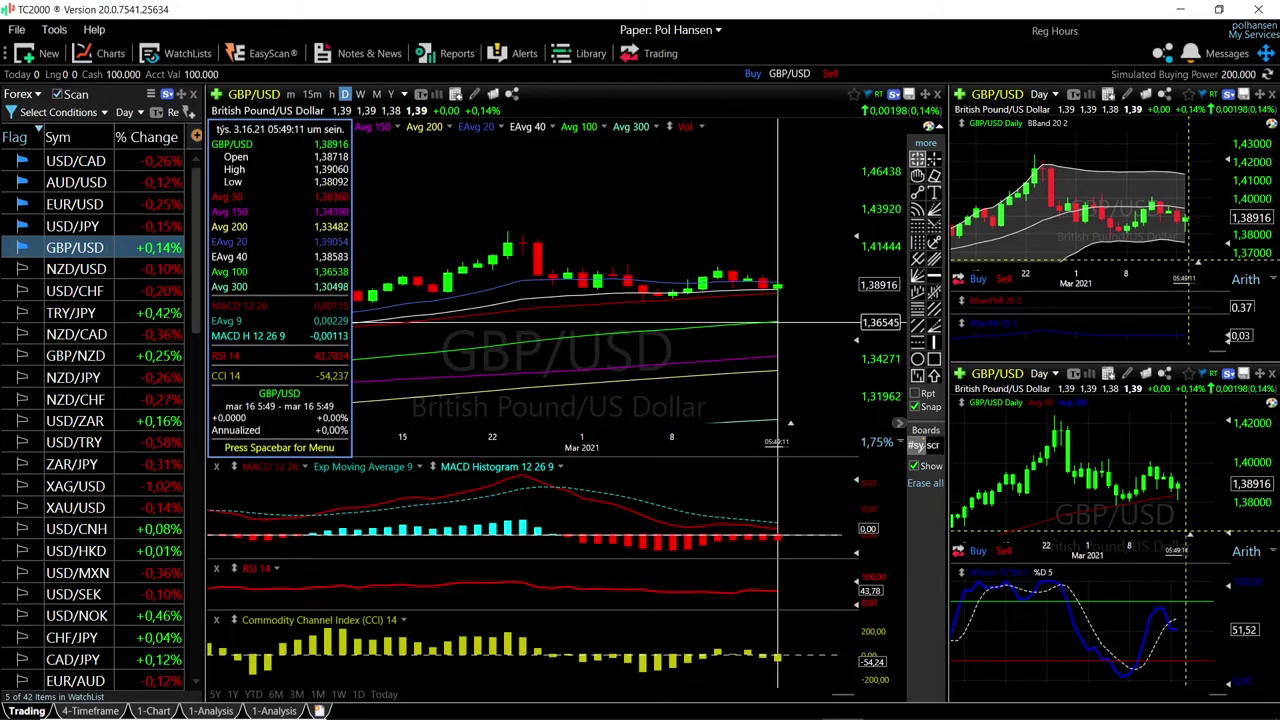
{"action": "left_click", "coordinate": [781, 320]}
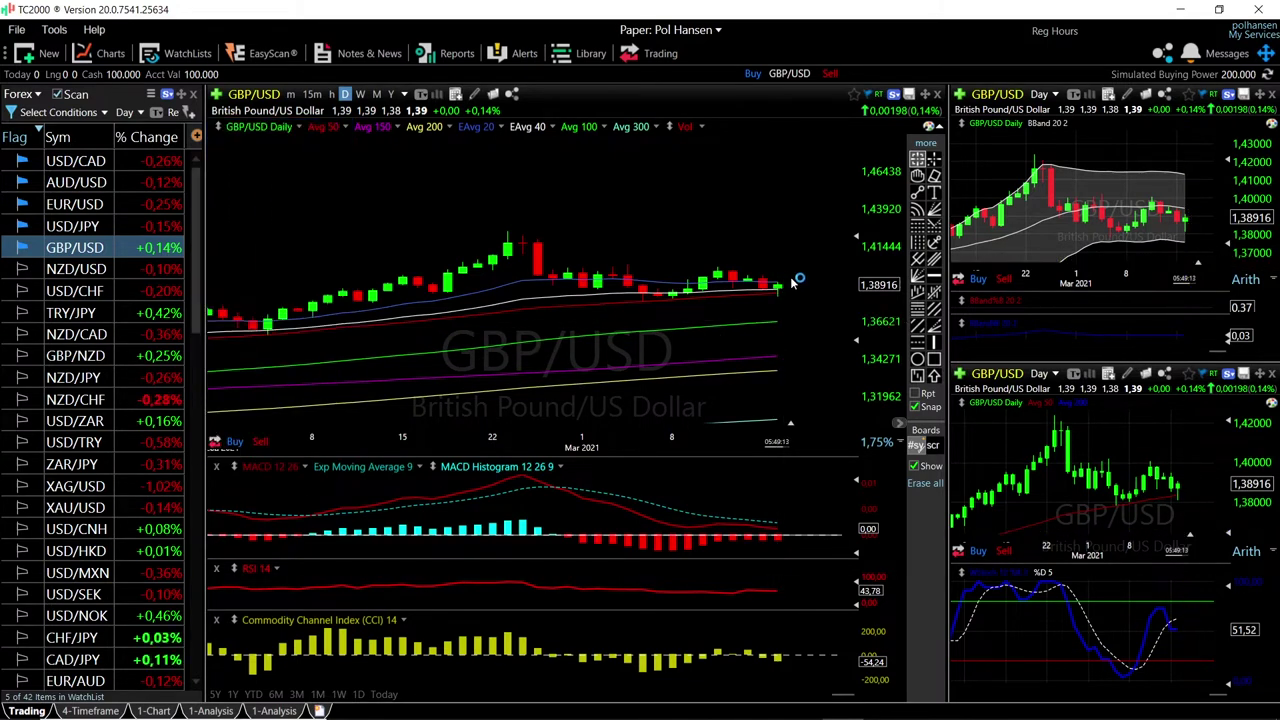
{"action": "left_click", "coordinate": [779, 285]}
{"action": "left_click_drag", "start_coordinate": [779, 285], "coordinate": [779, 232]}
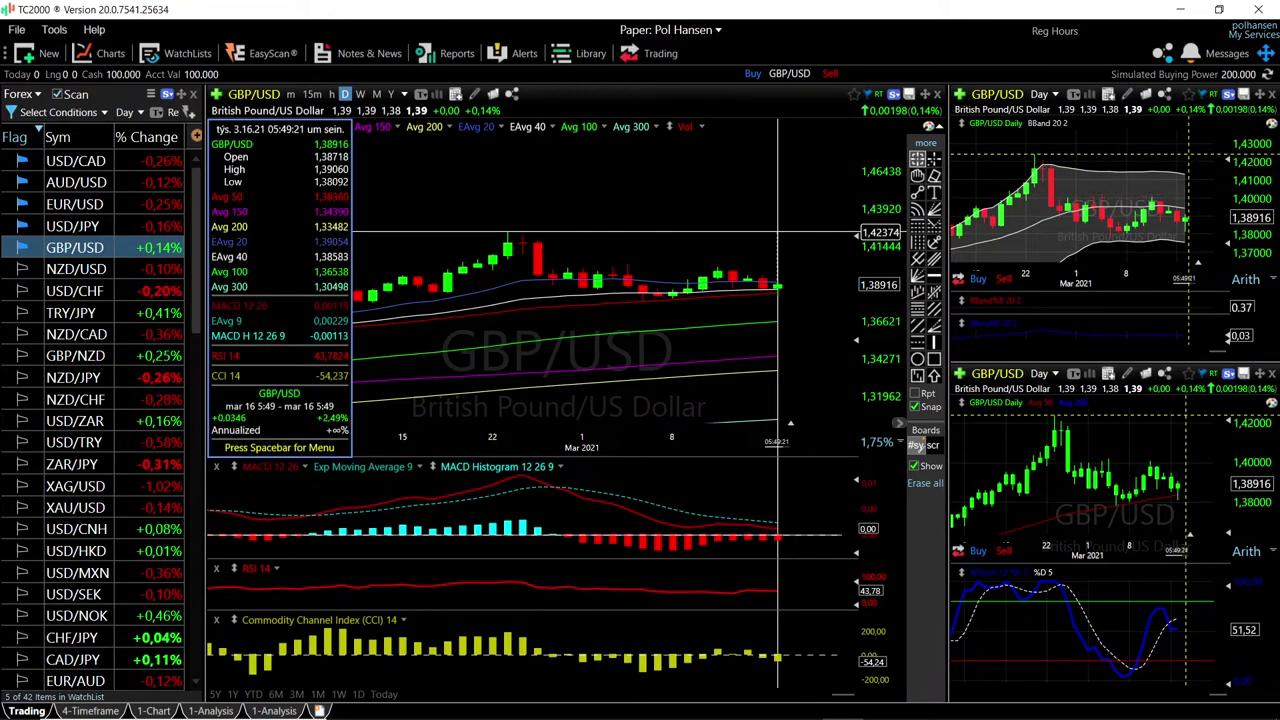
- Zoom in to fewer, wider daily candles from mid-February, then switch the charts to USD/JPY
{"action": "left_click", "coordinate": [779, 232]}
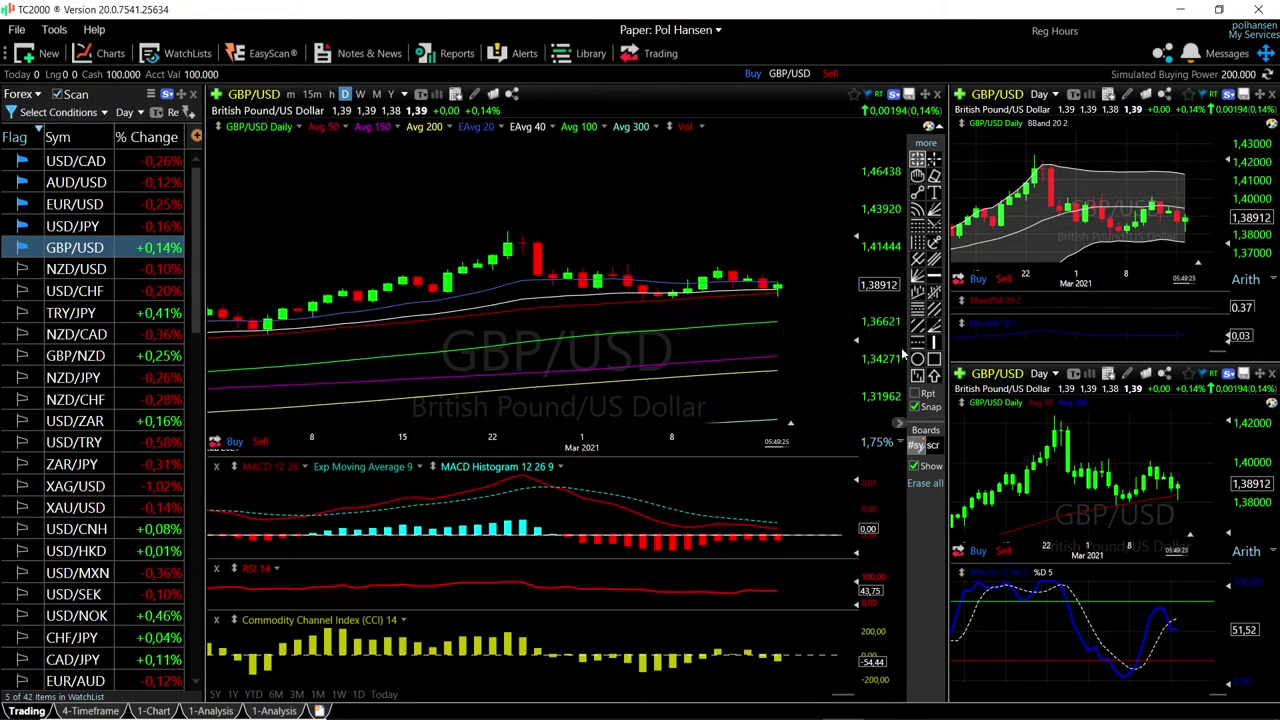
{"action": "scroll", "coordinate": [760, 316], "scroll_direction": "up", "scroll_amount": 1}
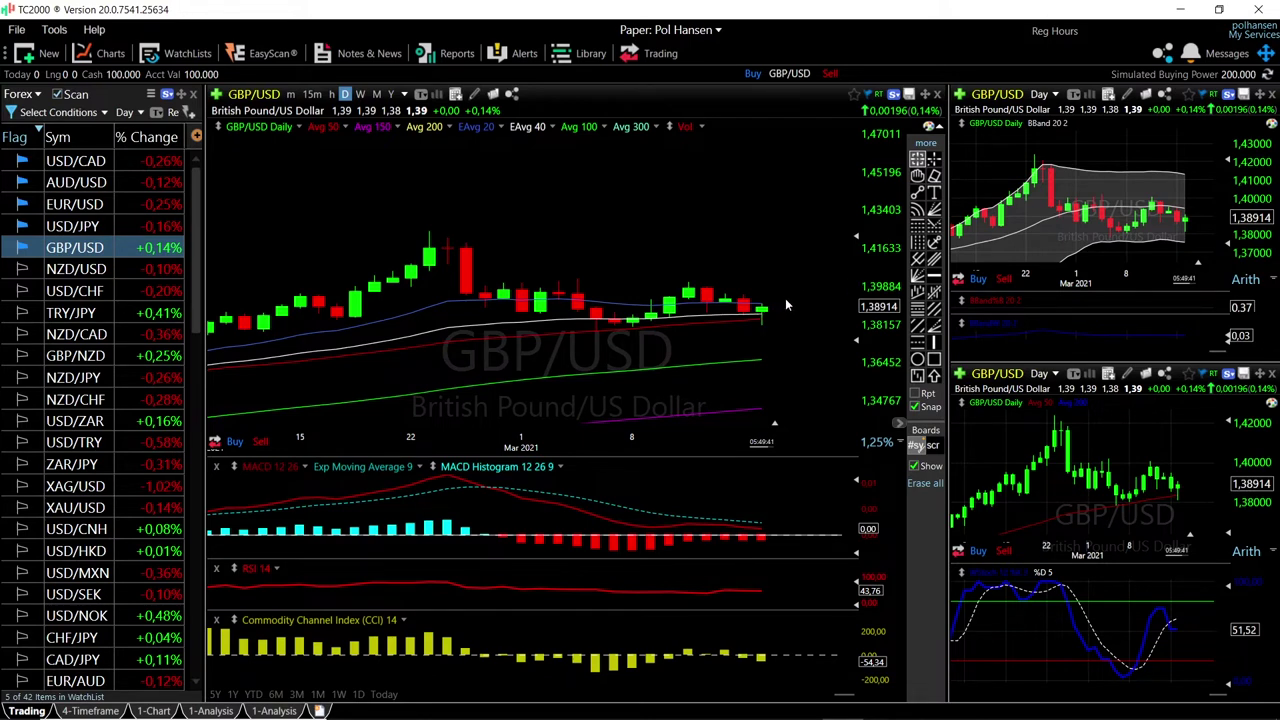
{"action": "key", "text": "Up"}
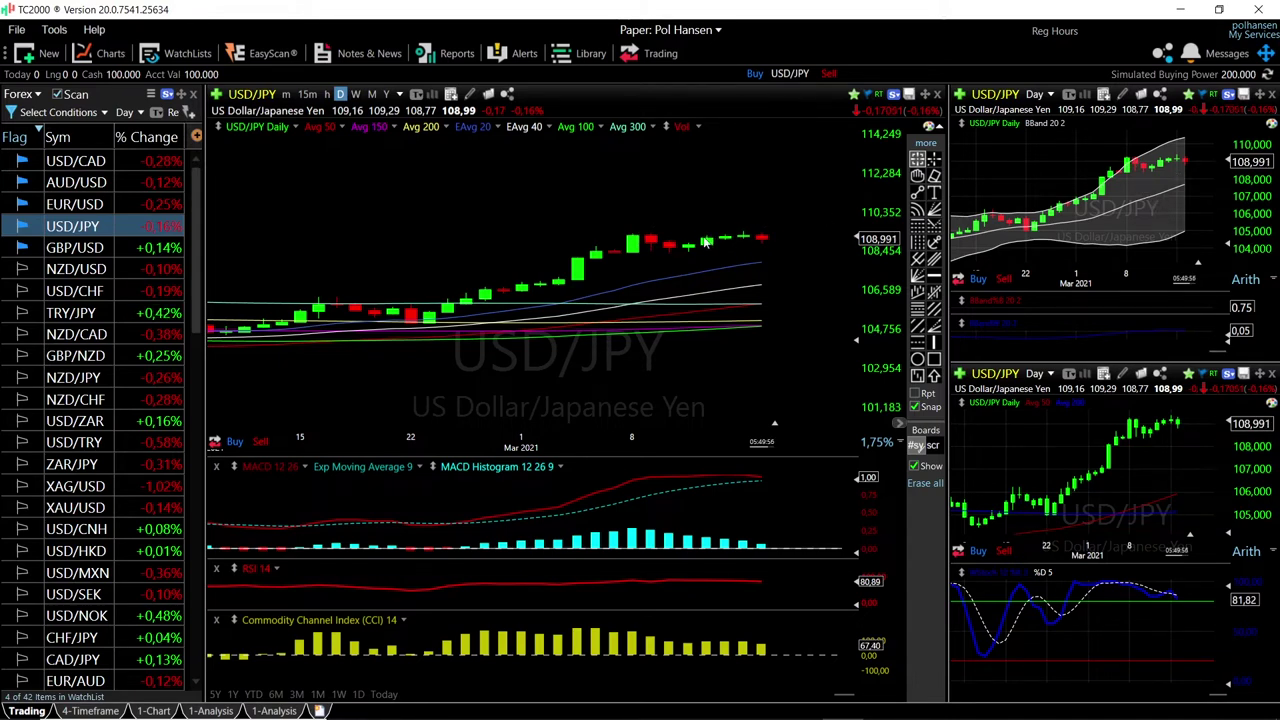
- Zoom the USD/JPY daily chart out to early February, then switch the charts to EUR/USD
{"action": "scroll", "coordinate": [785, 242], "scroll_direction": "down", "scroll_amount": 3}
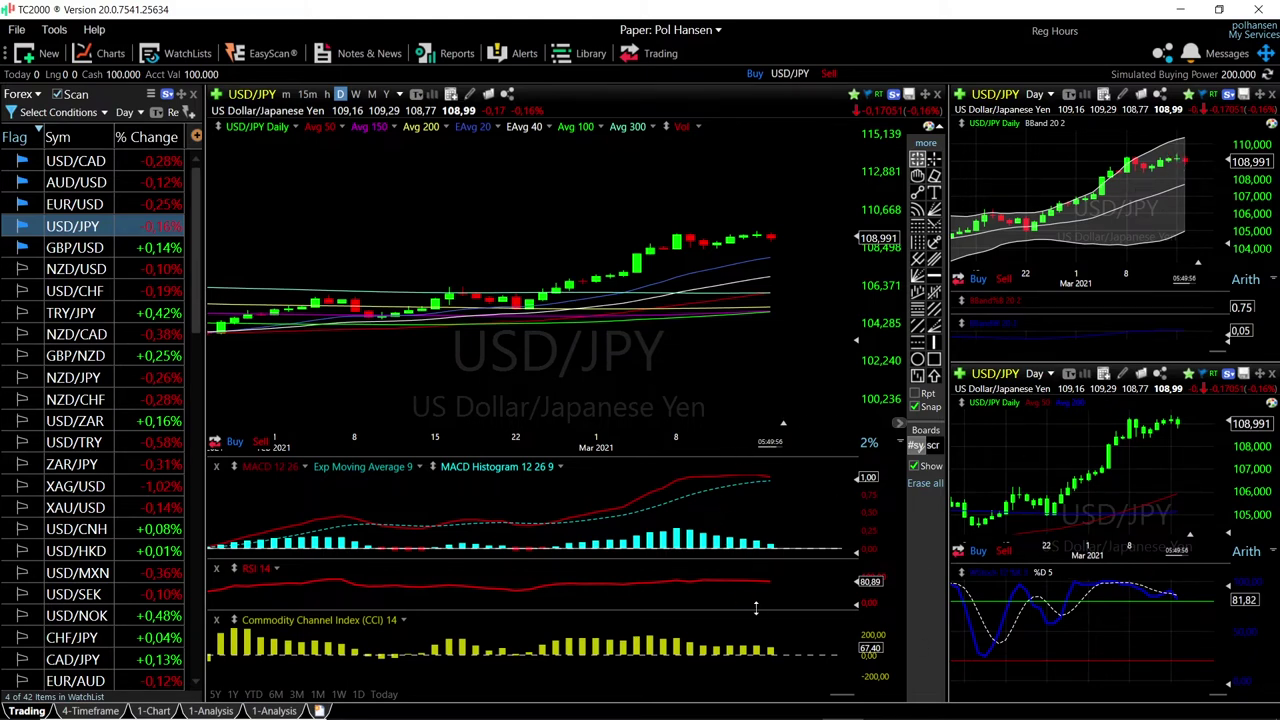
{"action": "key", "text": "Up"}
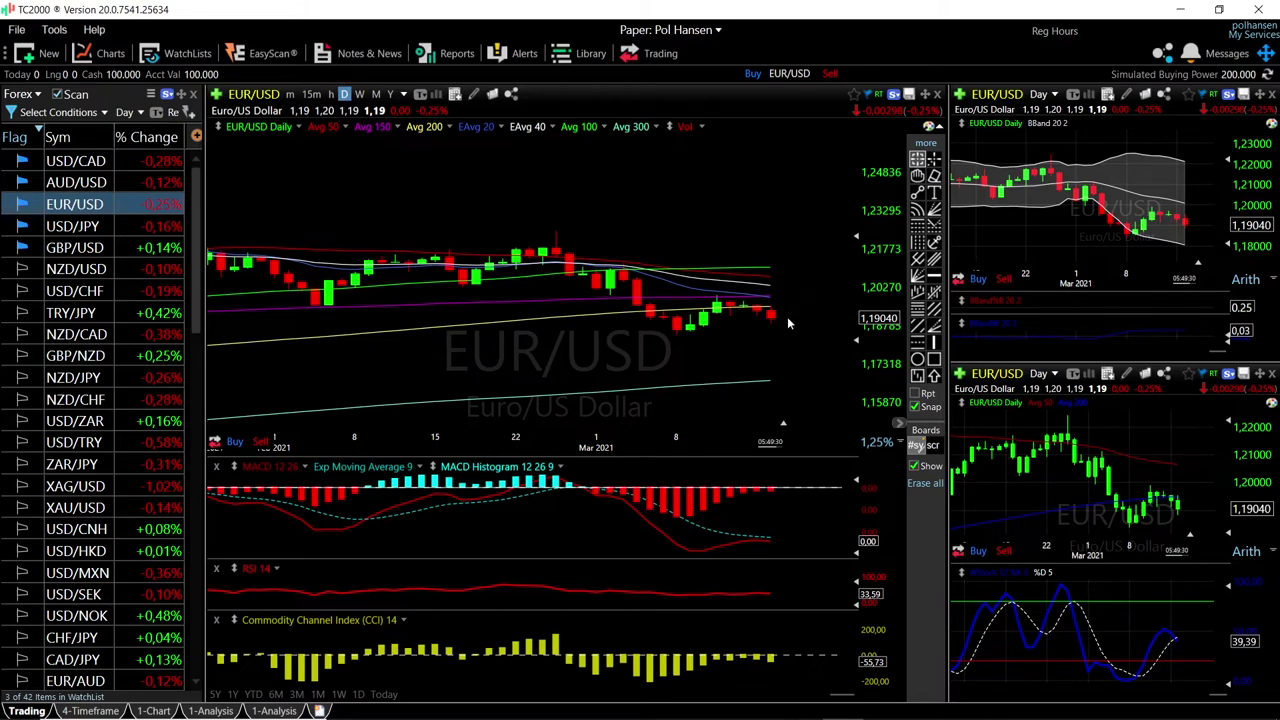
- Zoom the EUR/USD daily chart out to December 2020, then switch all charts to AUD/USD
{"action": "scroll", "coordinate": [787, 316], "scroll_direction": "up", "scroll_amount": 3}
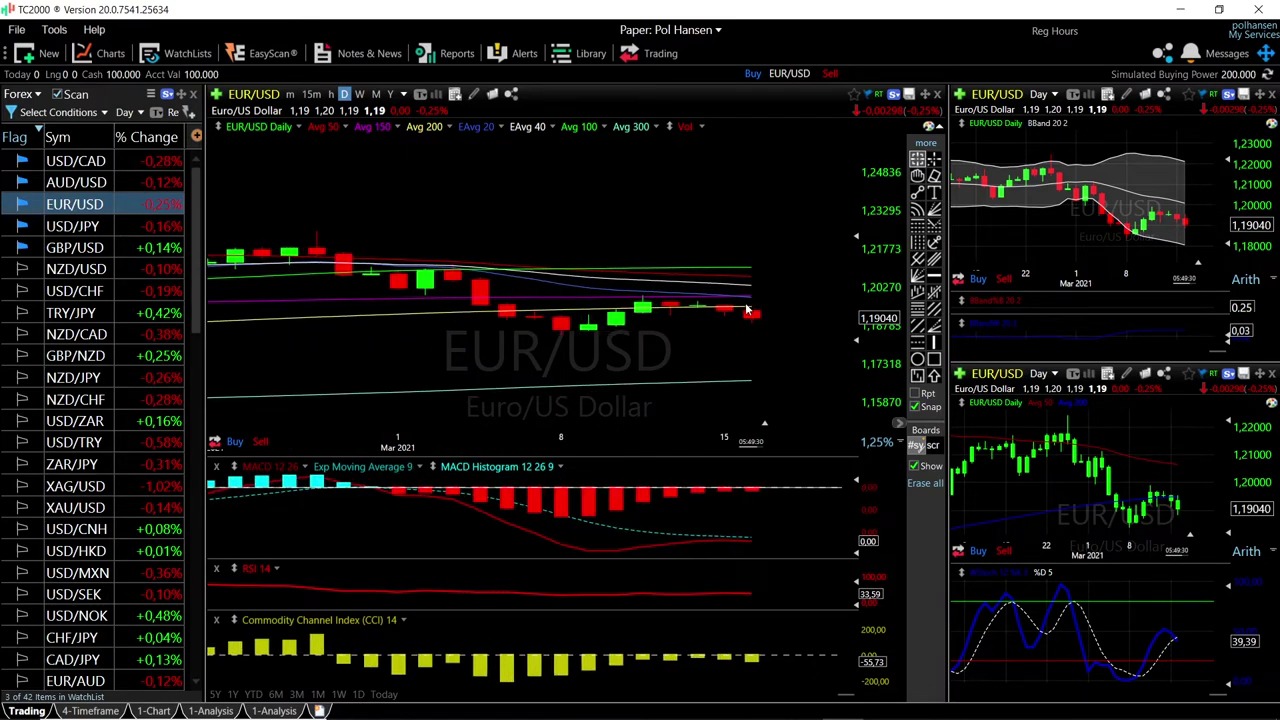
{"action": "scroll", "coordinate": [765, 316], "scroll_direction": "down", "scroll_amount": 2}
{"action": "scroll", "coordinate": [765, 316], "scroll_direction": "down", "scroll_amount": 2}
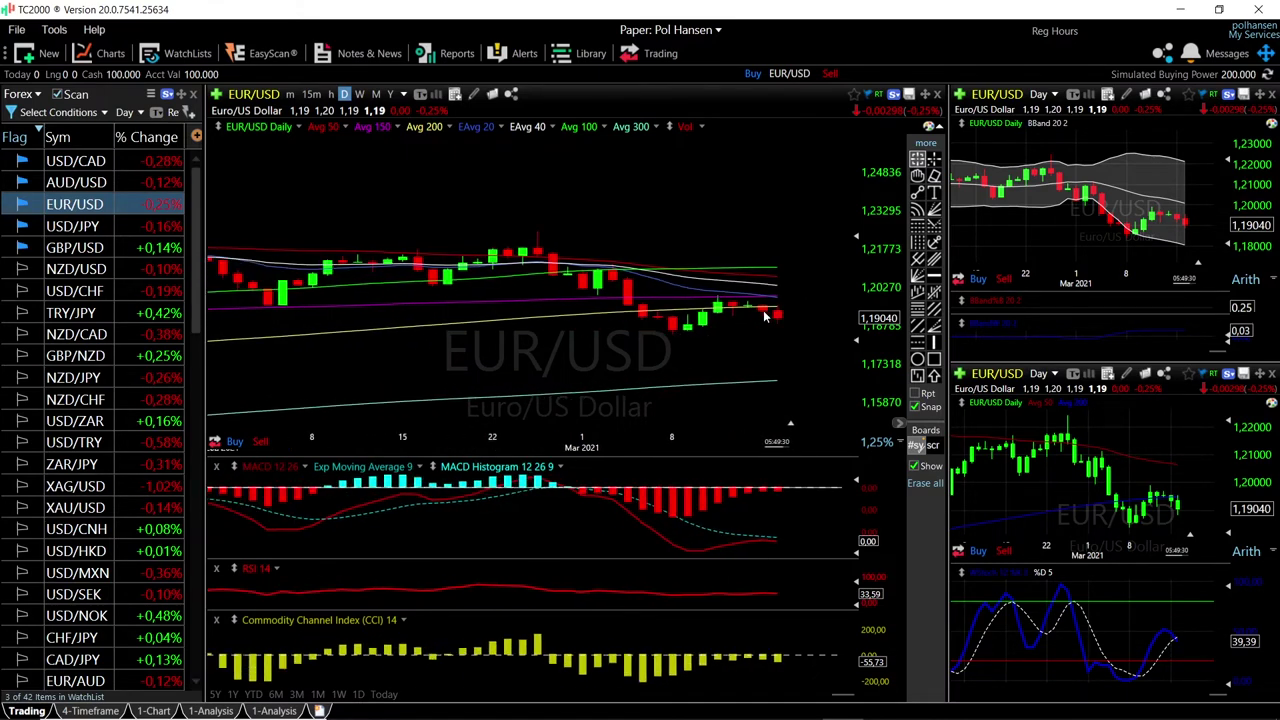
{"action": "scroll", "coordinate": [765, 316], "scroll_direction": "down", "scroll_amount": 4}
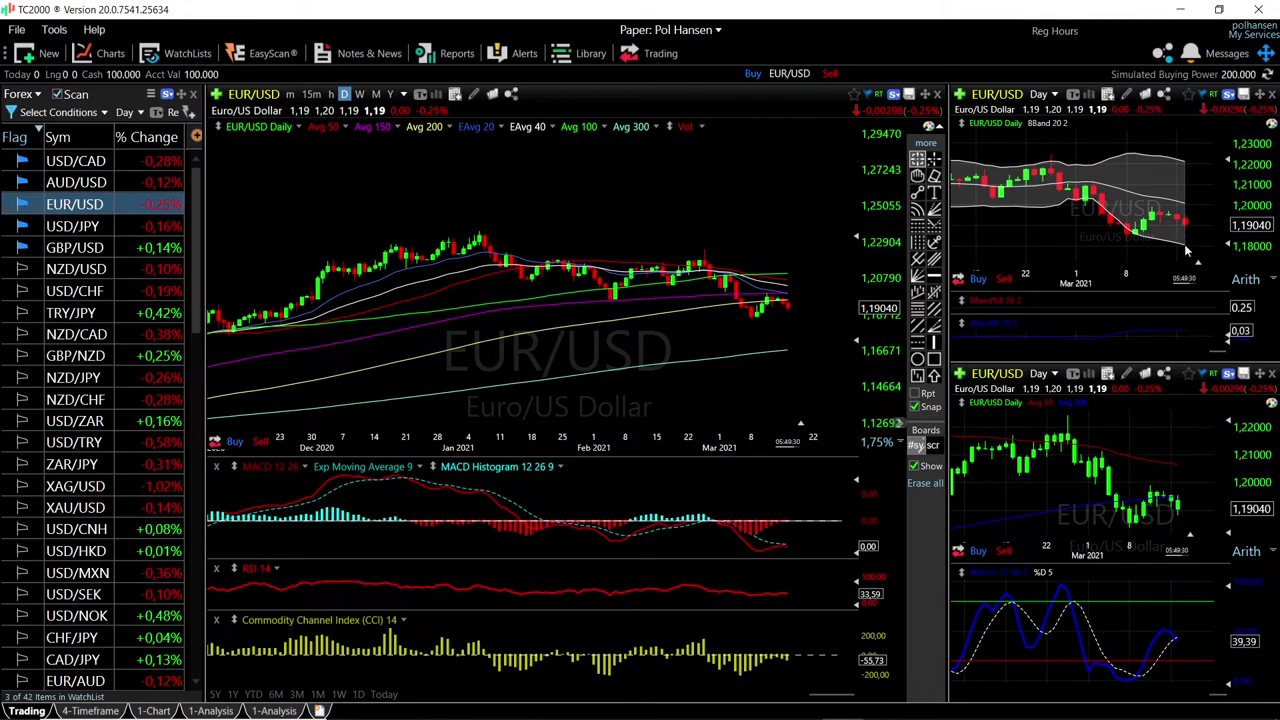
{"action": "mouse_move", "coordinate": [1186, 246]}
{"action": "left_click", "coordinate": [76, 183]}
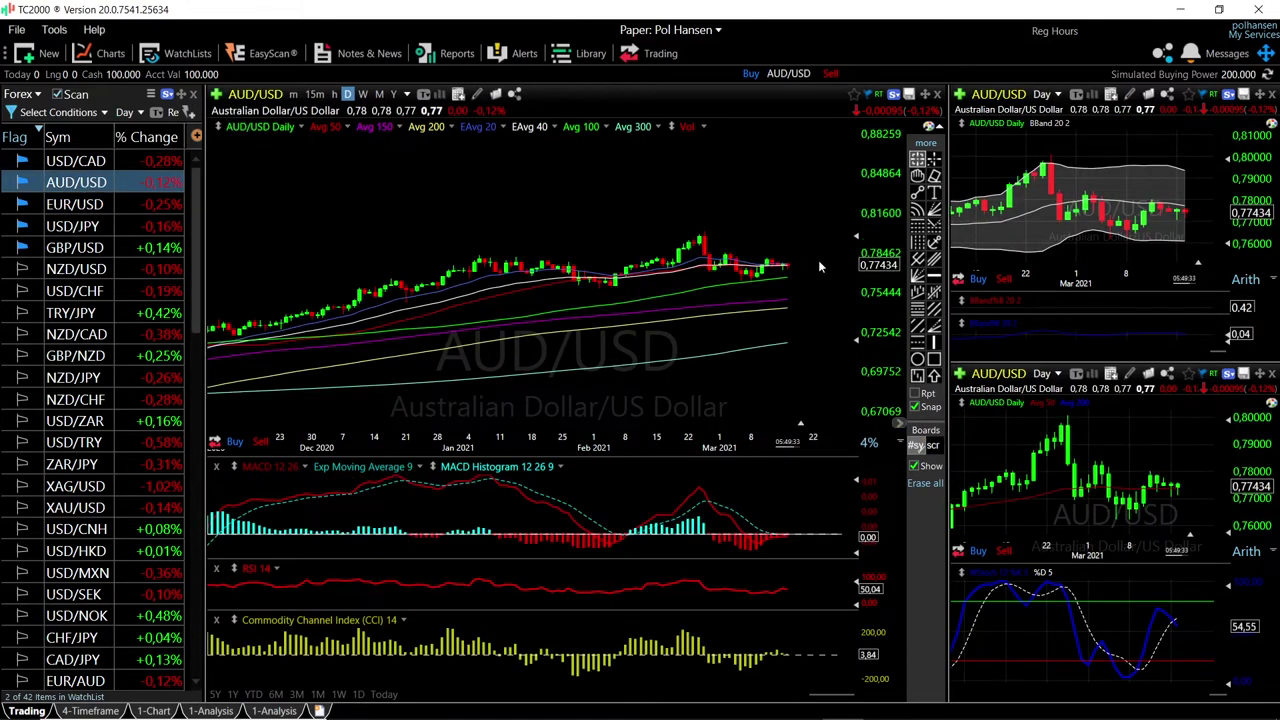
- Zoom in on the AUD/USD daily candles and check the price values at a bar
{"action": "scroll", "coordinate": [816, 262], "scroll_direction": "up", "scroll_amount": 1}
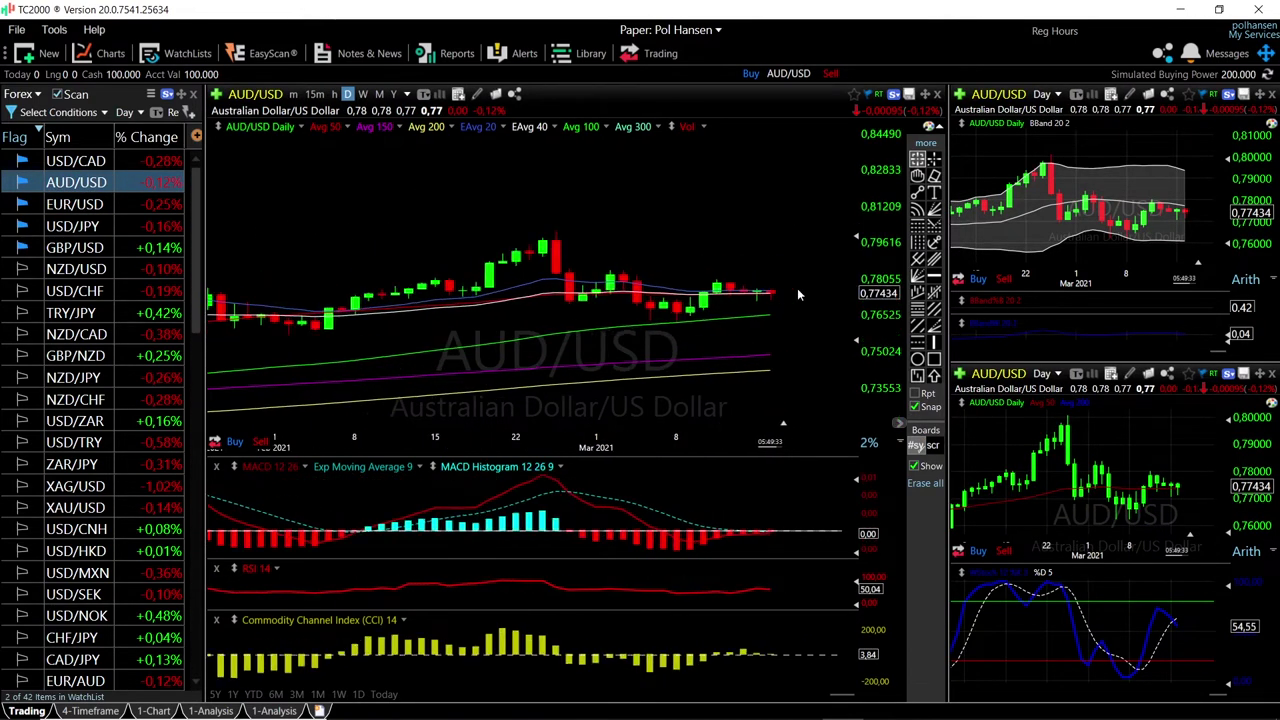
{"action": "scroll", "coordinate": [797, 288], "scroll_direction": "up", "scroll_amount": 1}
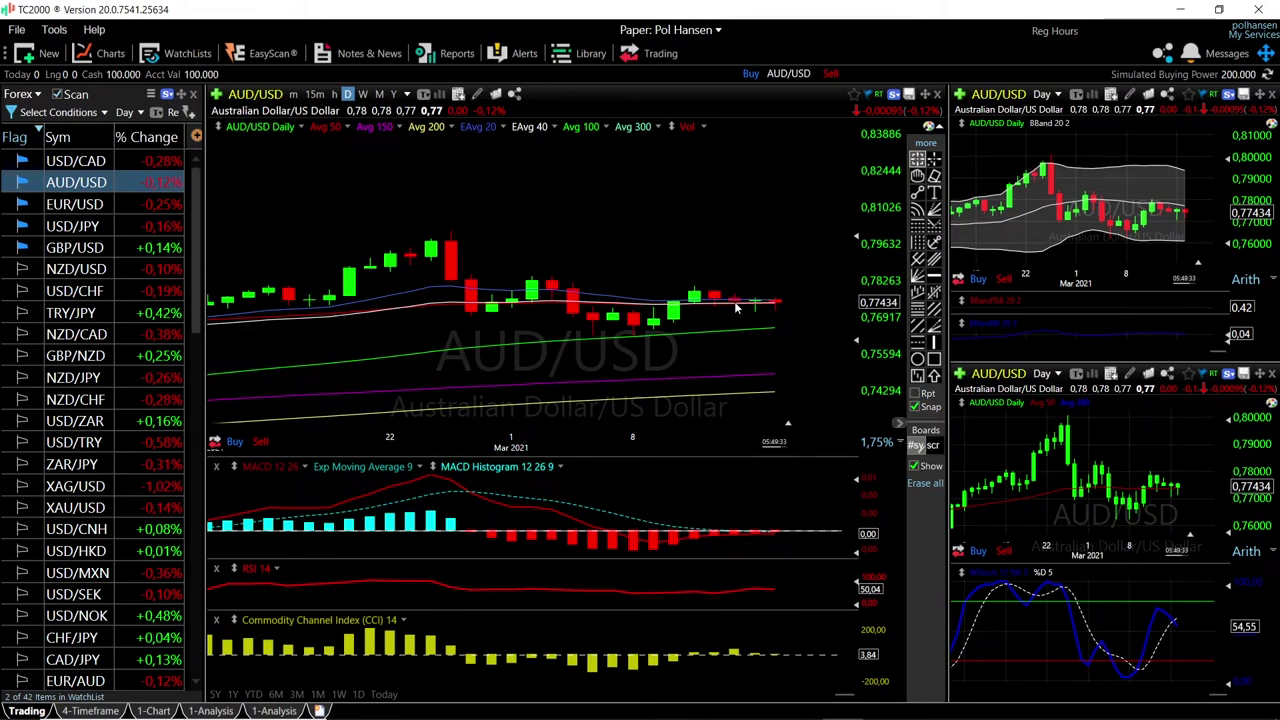
{"action": "left_click", "coordinate": [779, 326]}
- Read price and indicator values for recent AUD/USD bars, then switch all charts to USD/CAD
{"action": "scroll", "coordinate": [770, 326], "scroll_direction": "down", "scroll_amount": 5}
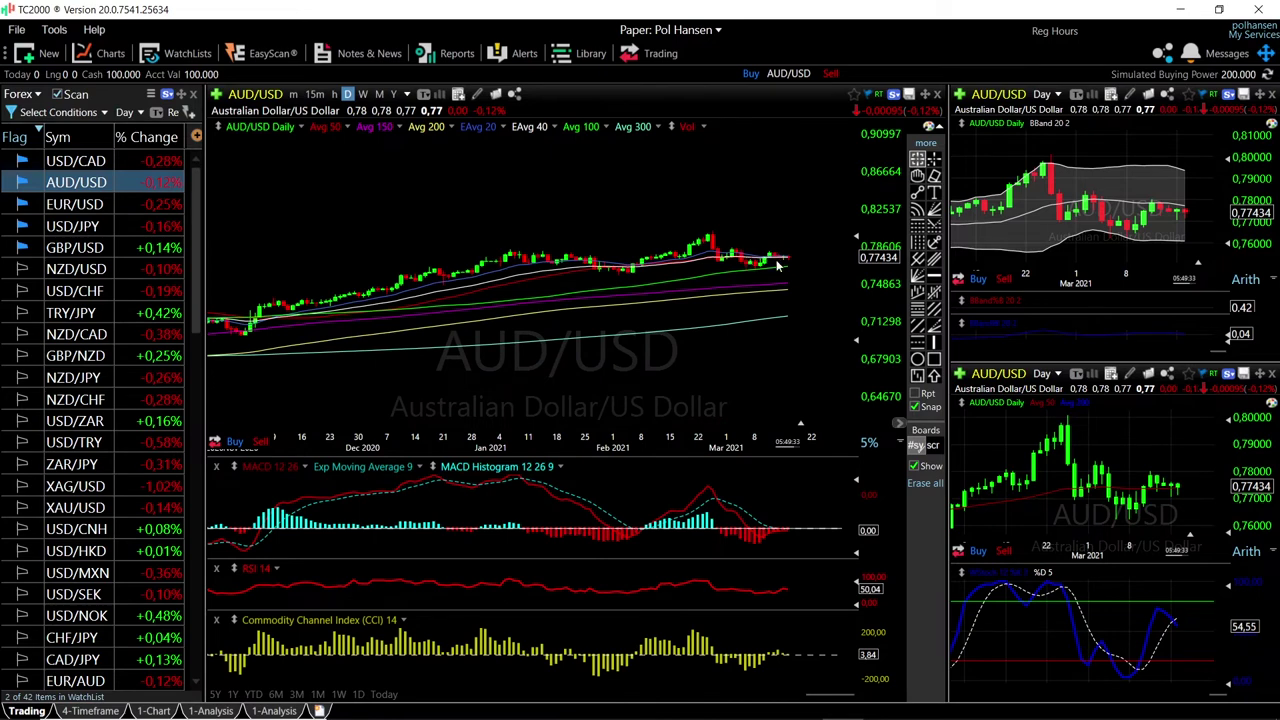
{"action": "scroll", "coordinate": [770, 278], "scroll_direction": "up", "scroll_amount": 4}
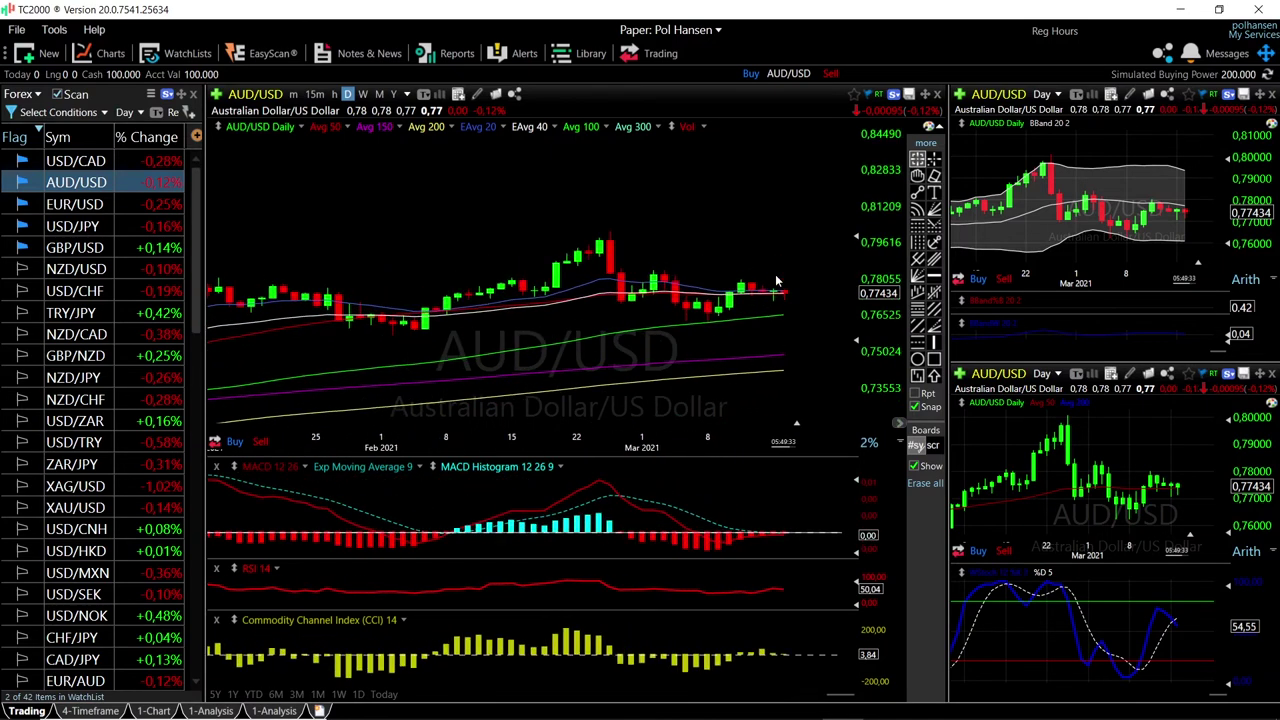
{"action": "scroll", "coordinate": [768, 302], "scroll_direction": "up", "scroll_amount": 1}
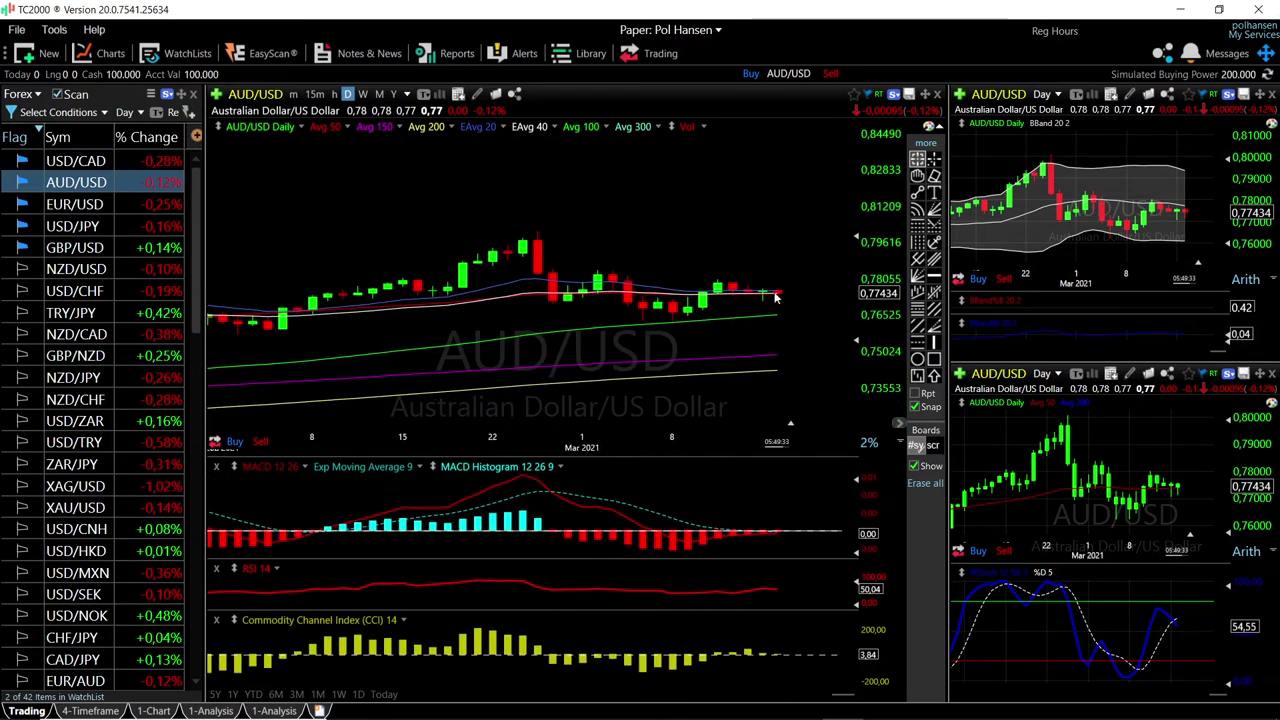
{"action": "left_click", "coordinate": [629, 273]}
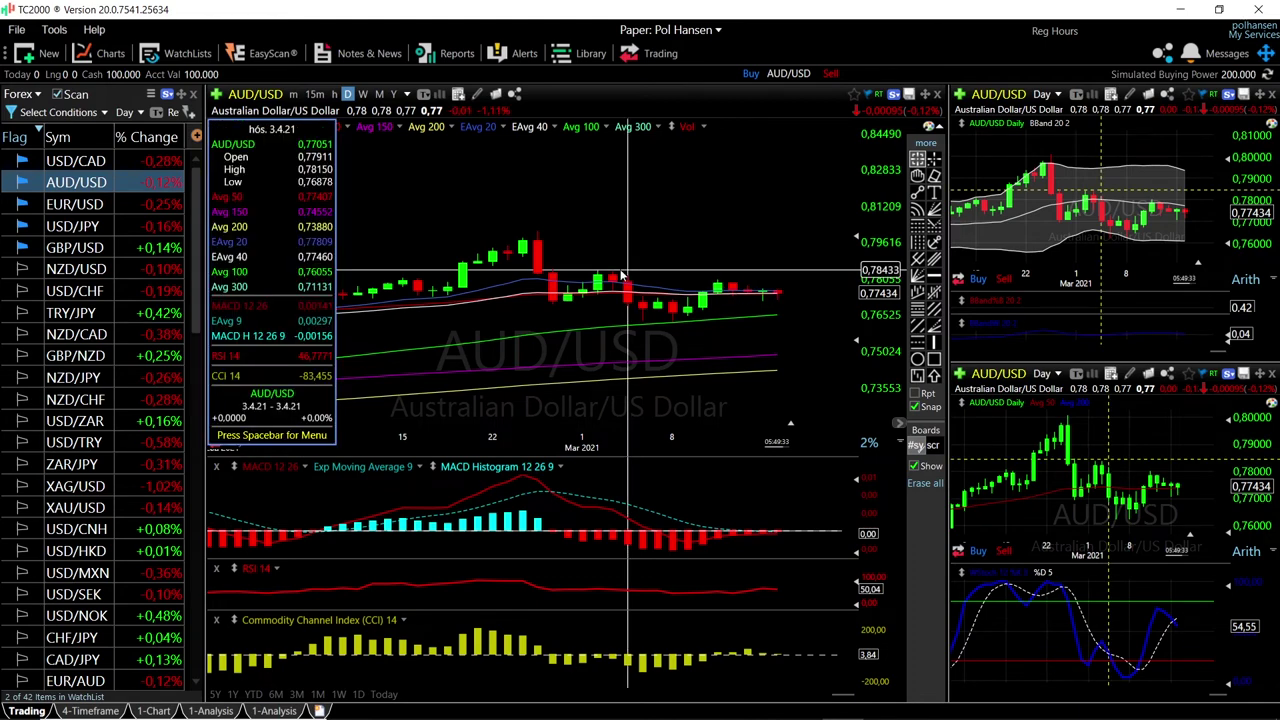
{"action": "left_click", "coordinate": [620, 273]}
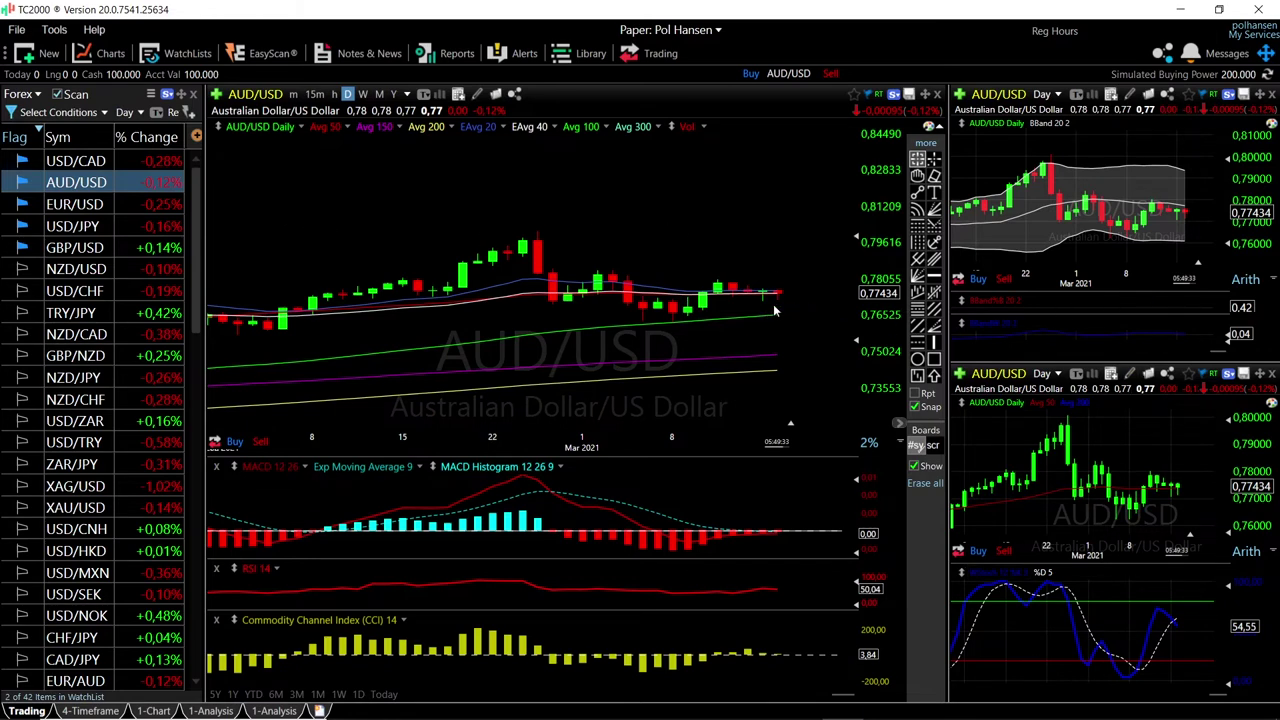
{"action": "left_click", "coordinate": [778, 354]}
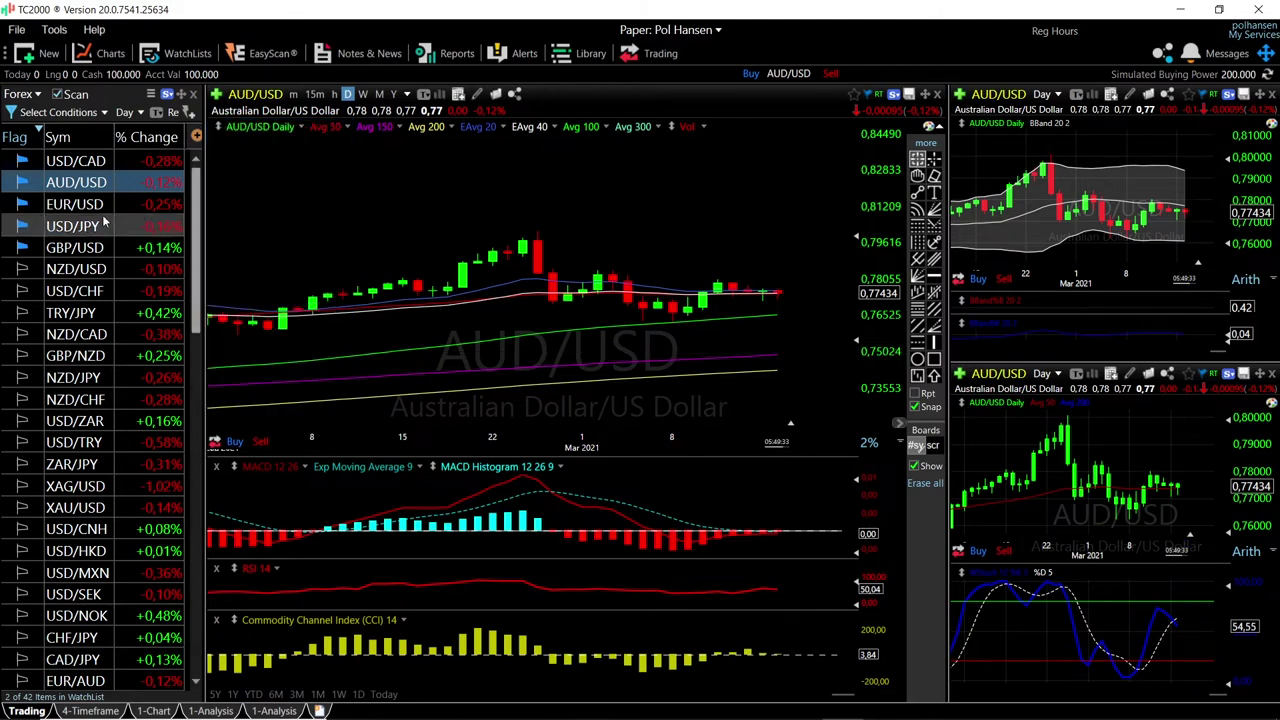
{"action": "left_click", "coordinate": [75, 160]}
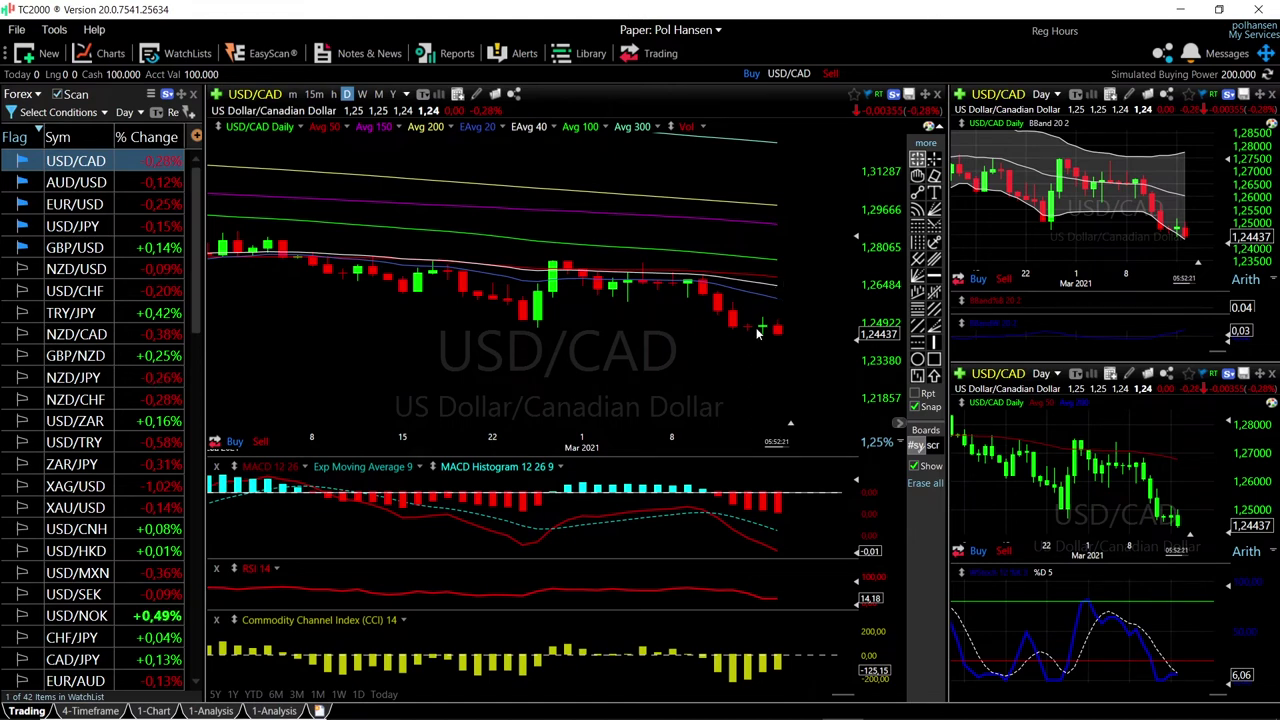
- Zoom the USD/CAD daily chart out to last July/August, then back in to January–March 2021
{"action": "scroll", "coordinate": [792, 340], "scroll_direction": "down", "scroll_amount": 2}
{"action": "scroll", "coordinate": [792, 340], "scroll_direction": "down", "scroll_amount": 2}
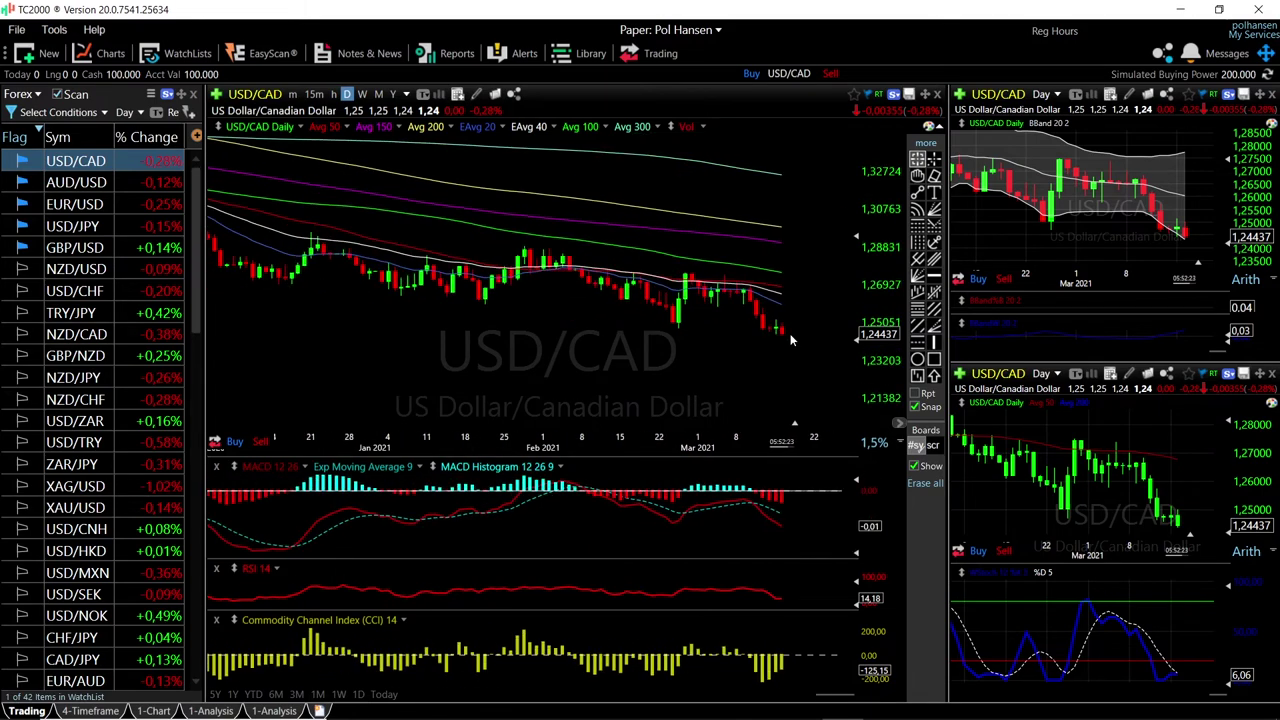
{"action": "scroll", "coordinate": [719, 262], "scroll_direction": "down", "scroll_amount": 2}
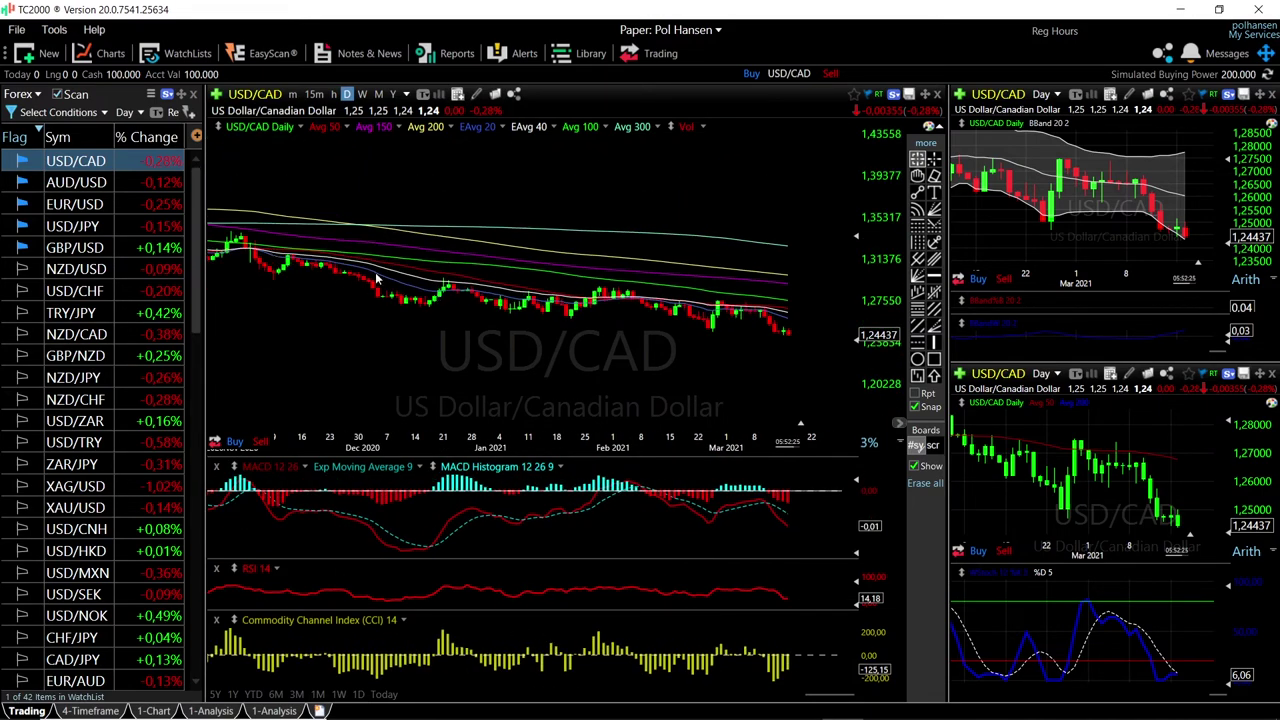
{"action": "scroll", "coordinate": [613, 322], "scroll_direction": "down", "scroll_amount": 2}
{"action": "scroll", "coordinate": [707, 332], "scroll_direction": "down", "scroll_amount": 2}
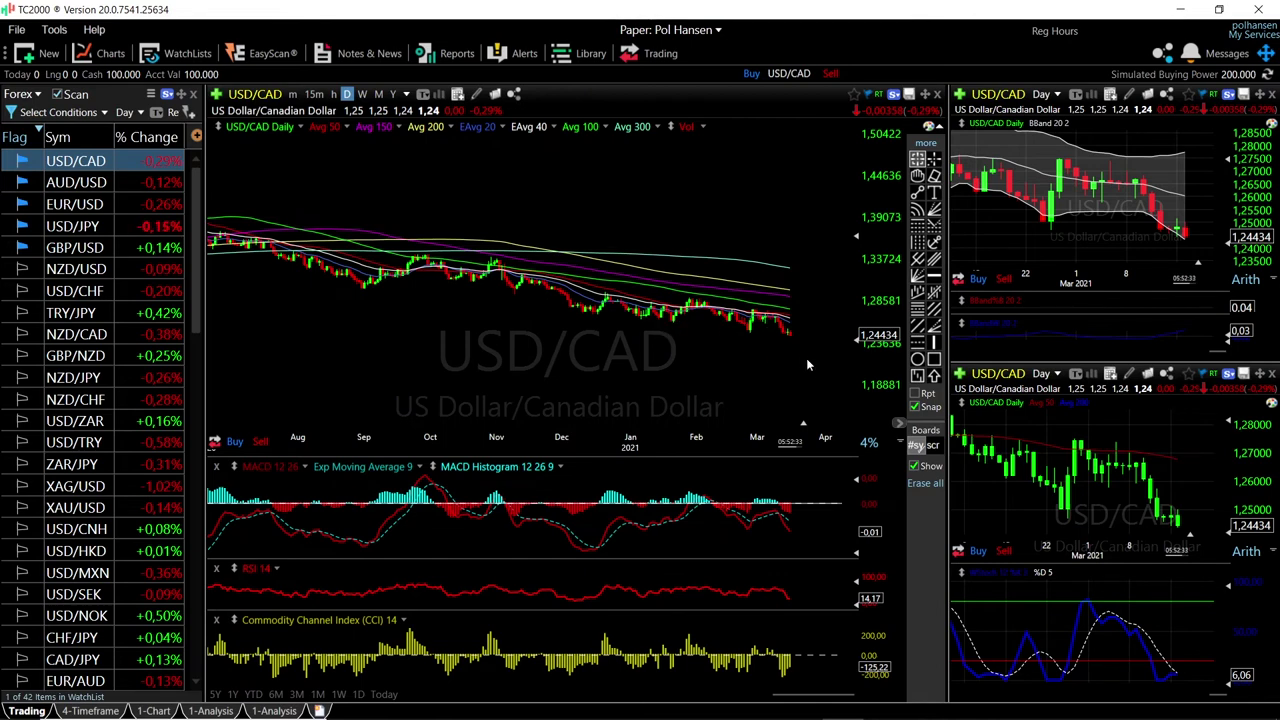
{"action": "scroll", "coordinate": [808, 364], "scroll_direction": "up", "scroll_amount": 4}
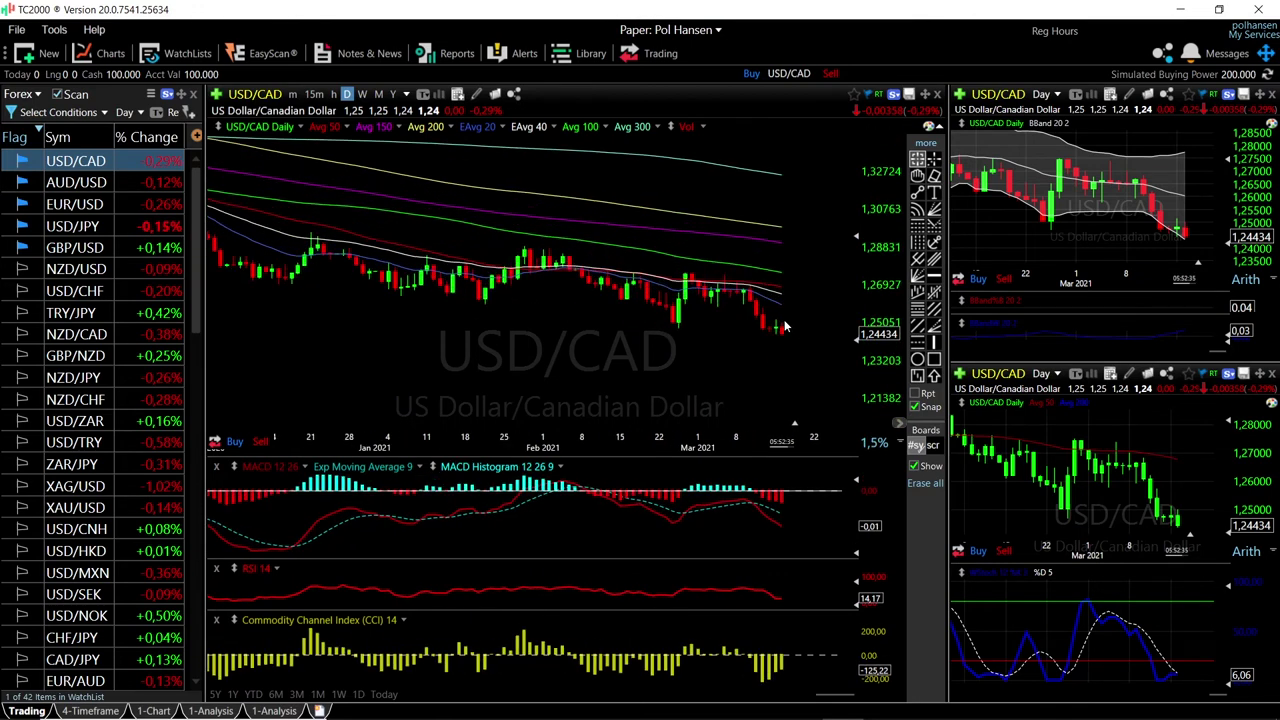